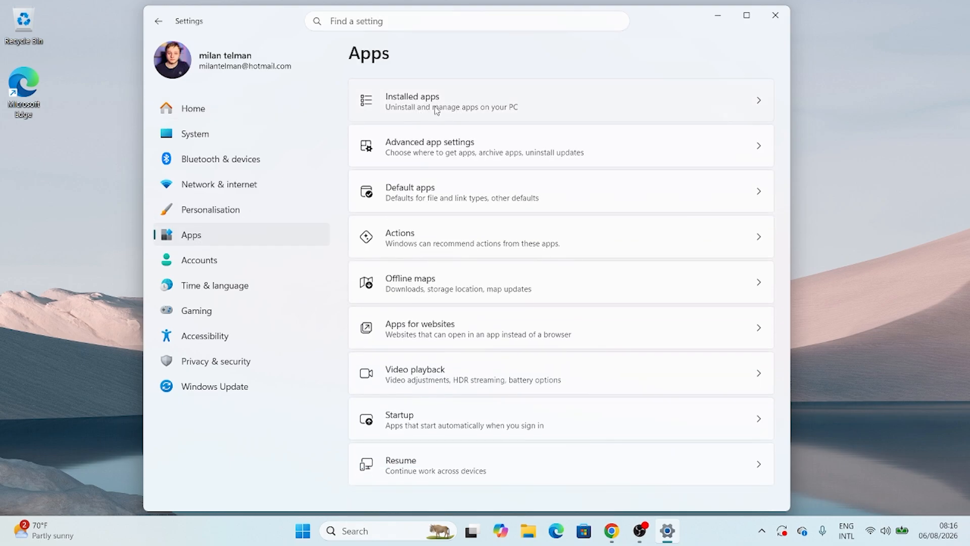
# Step: Find Copilot among the installed apps by searching for "cop" and uninstall it
pyautogui.click(436, 110)
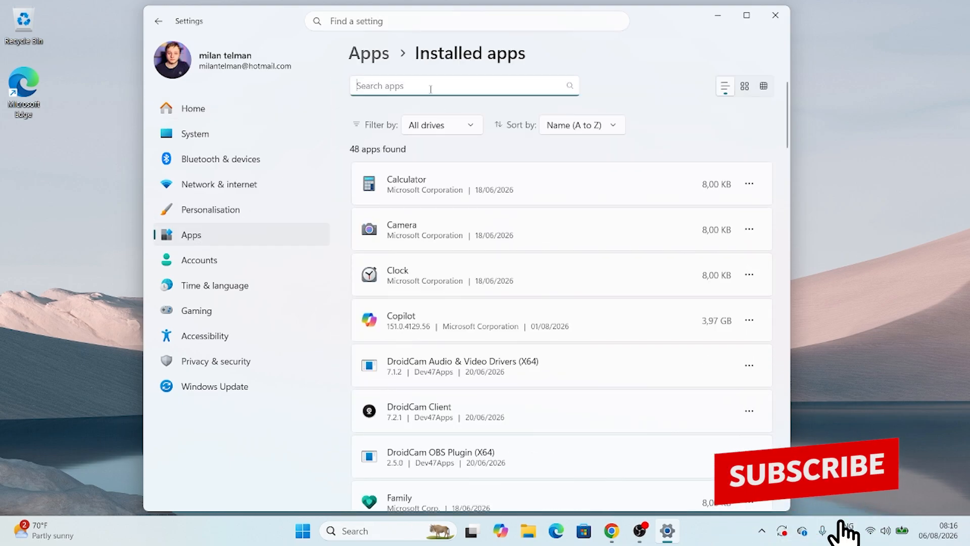
pyautogui.write('cop')
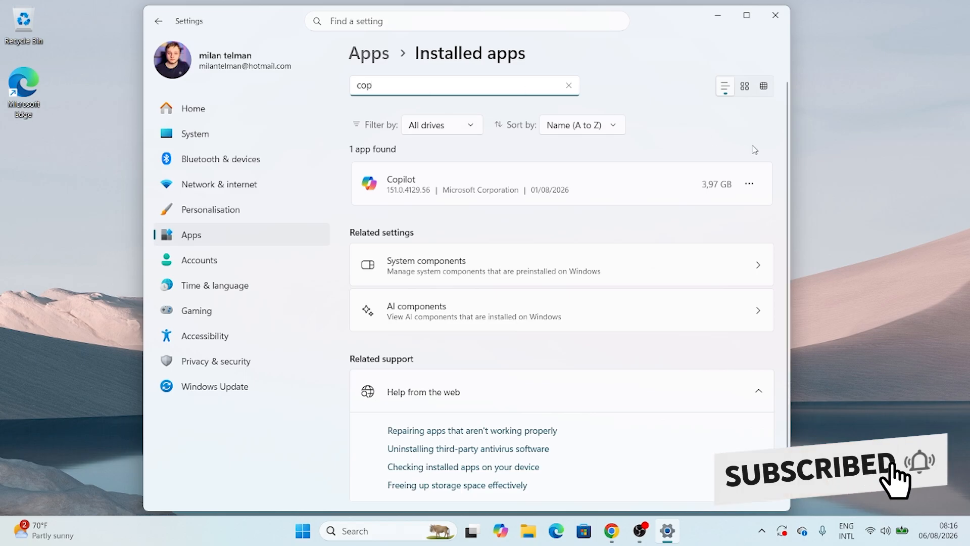
pyautogui.click(750, 184)
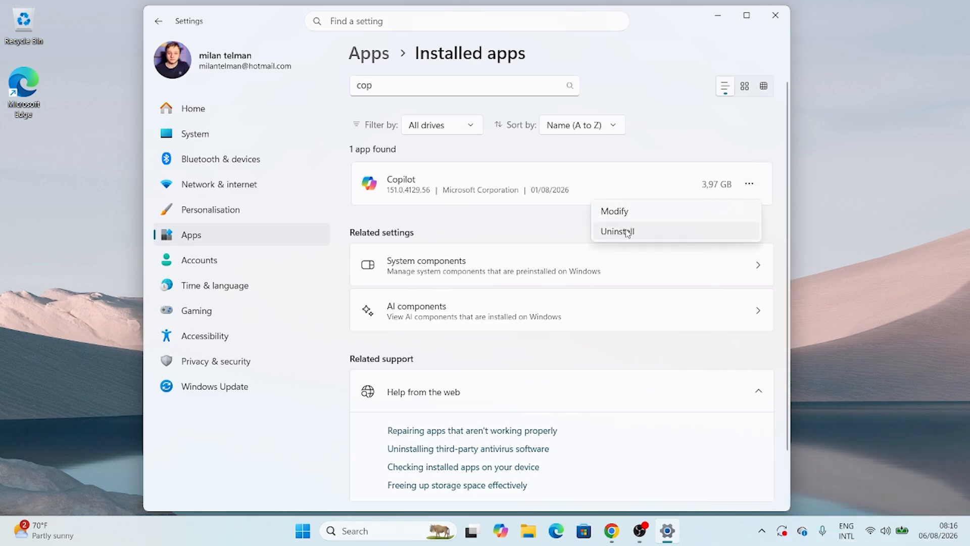
pyautogui.click(618, 235)
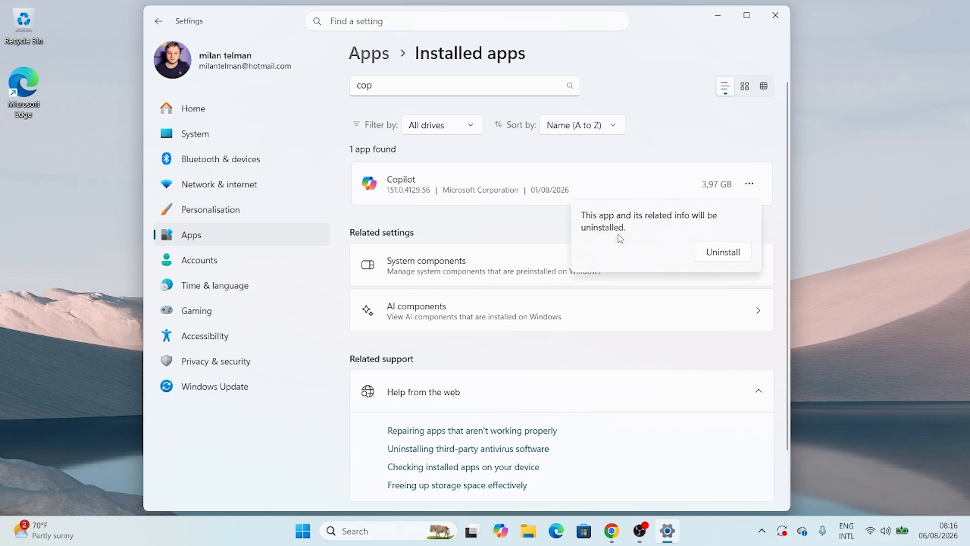
pyautogui.click(724, 253)
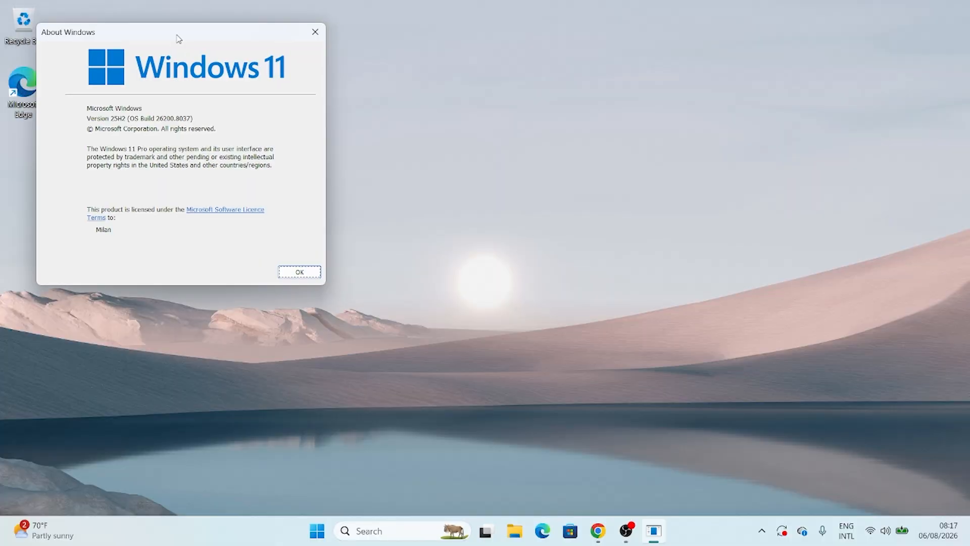
# Step: Check the Windows version and OS build in the About Windows dialog, and close it
pyautogui.moveTo(178, 39); pyautogui.dragTo(513, 152)
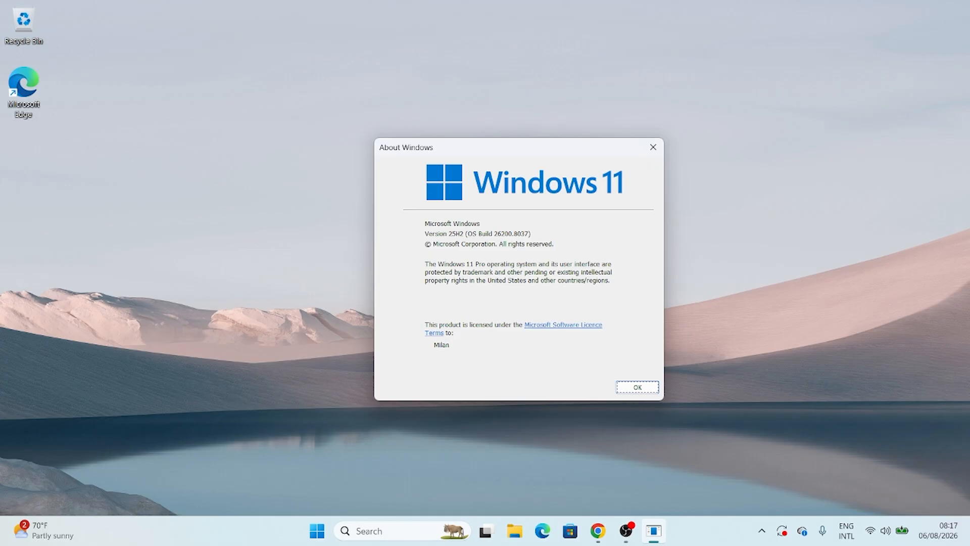
pyautogui.moveTo(536, 156); pyautogui.dragTo(518, 149)
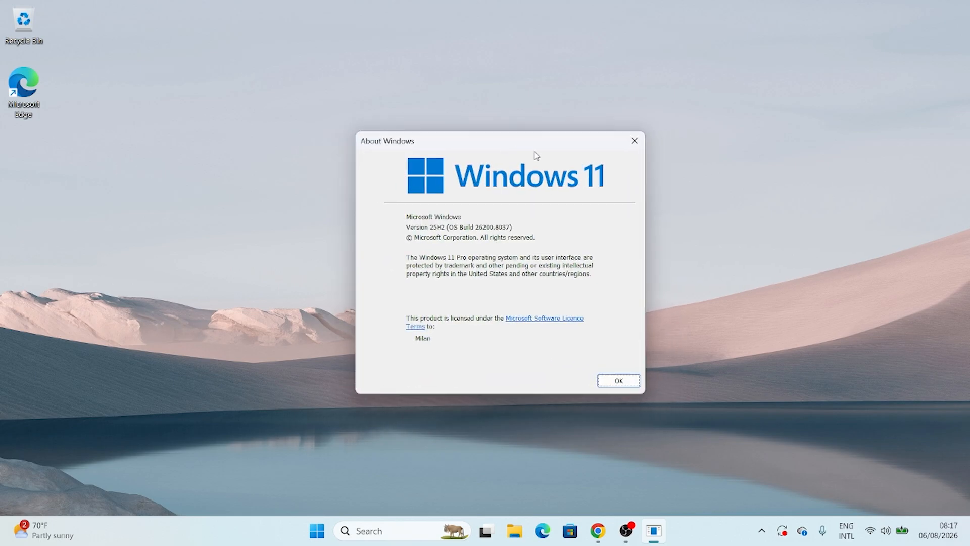
pyautogui.click(640, 142)
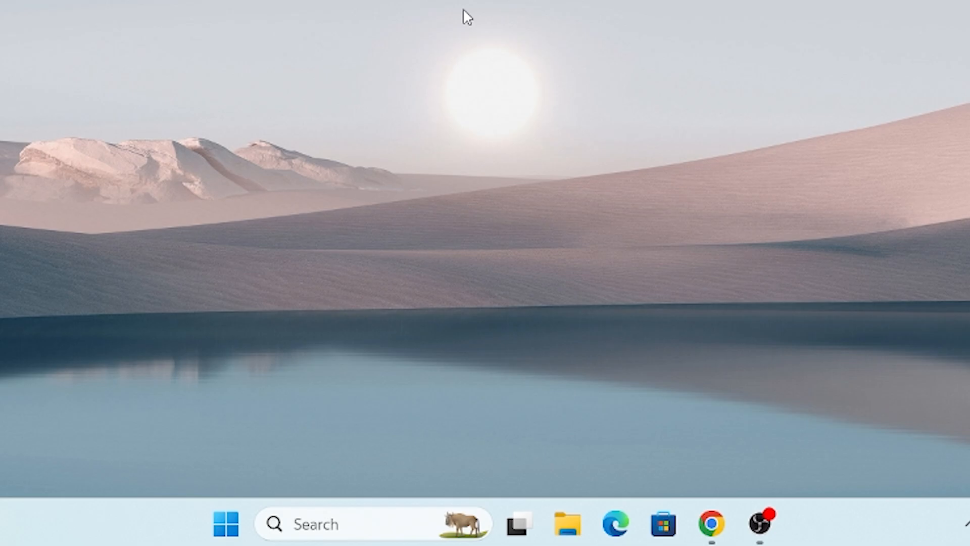
pyautogui.moveTo(467, 127); pyautogui.dragTo(524, 171)
pyautogui.moveTo(541, 39); pyautogui.dragTo(539, 34)
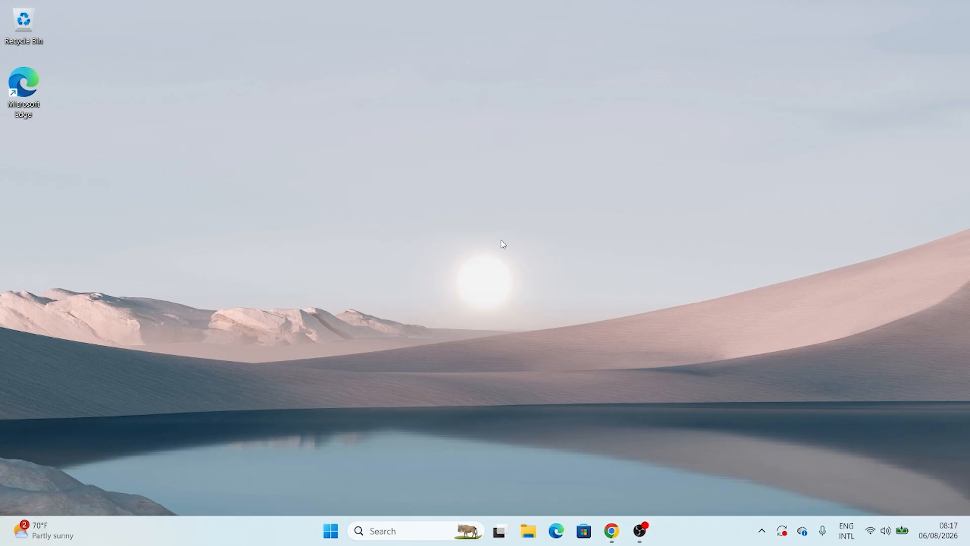
# Step: Review the Windows and app permission categories on the Privacy & security page of Windows Settings, and close Settings
pyautogui.press('super+i')
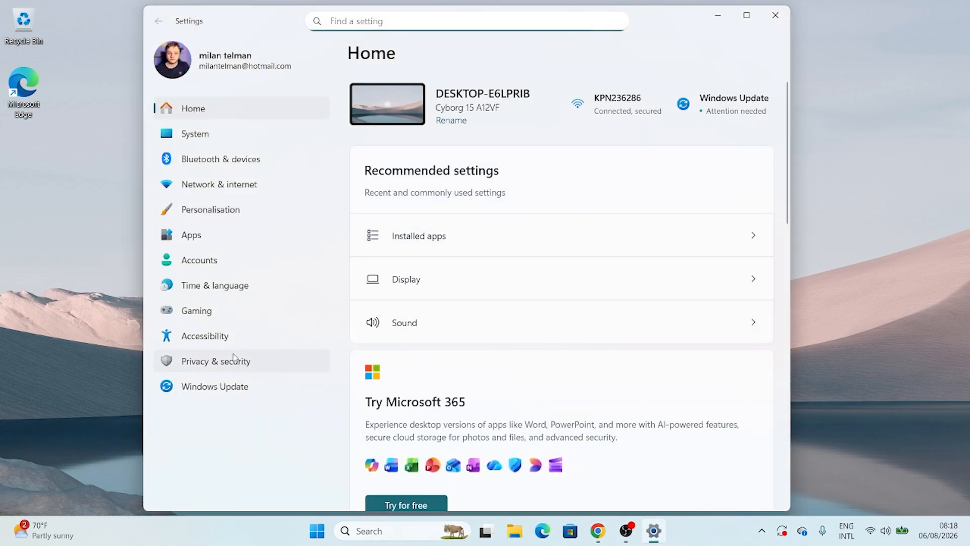
pyautogui.click(217, 362)
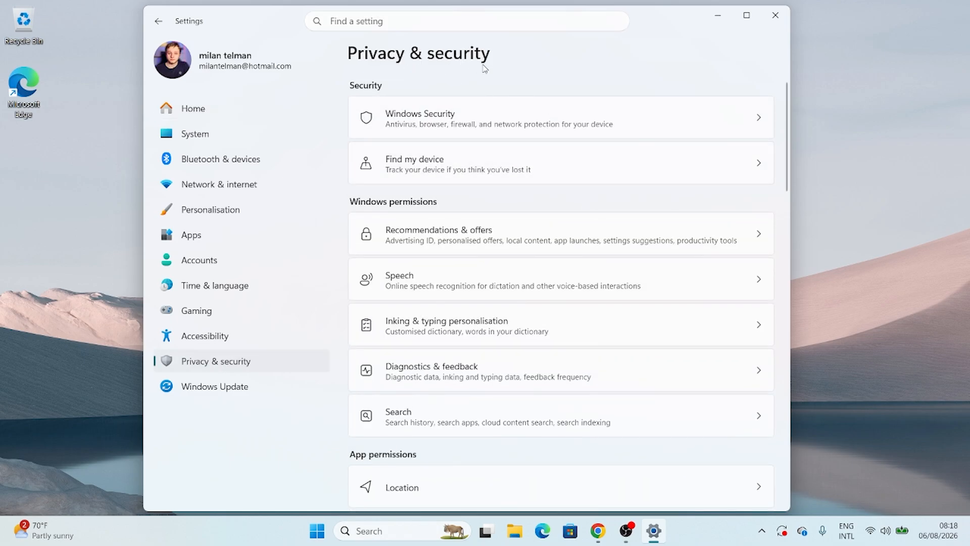
pyautogui.scroll(-6, 522, 79)
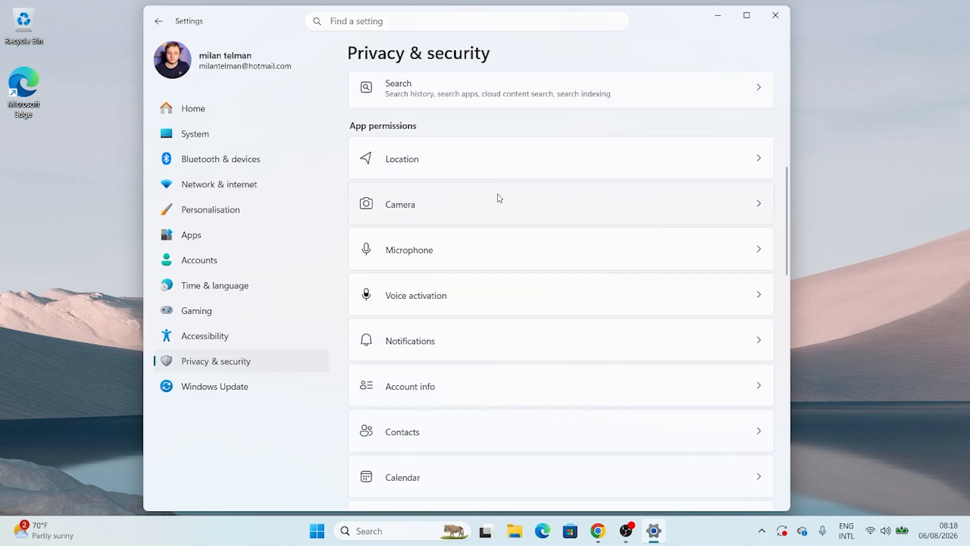
pyautogui.scroll(-8, 499, 198)
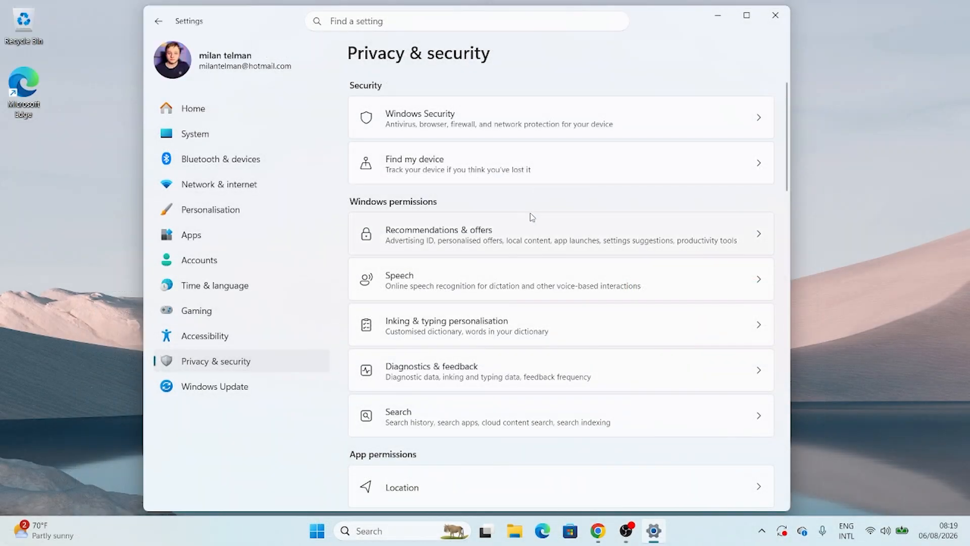
pyautogui.scroll(-12, 532, 217)
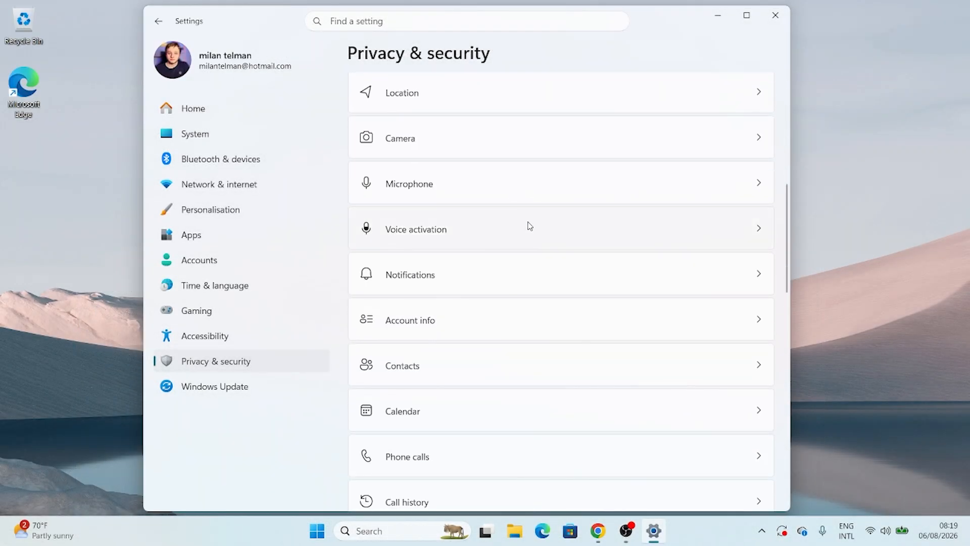
pyautogui.scroll(1, 530, 245)
pyautogui.scroll(-3, 527, 251)
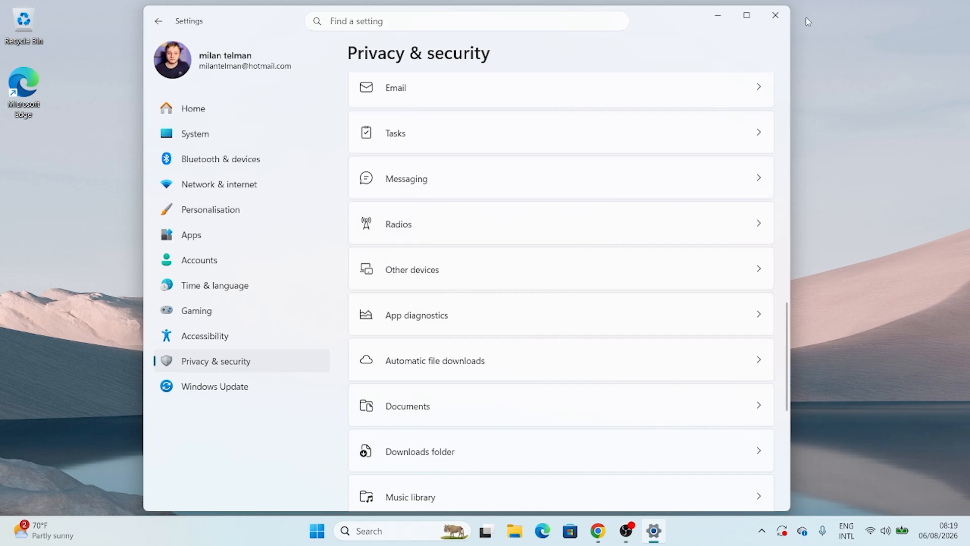
pyautogui.click(775, 15)
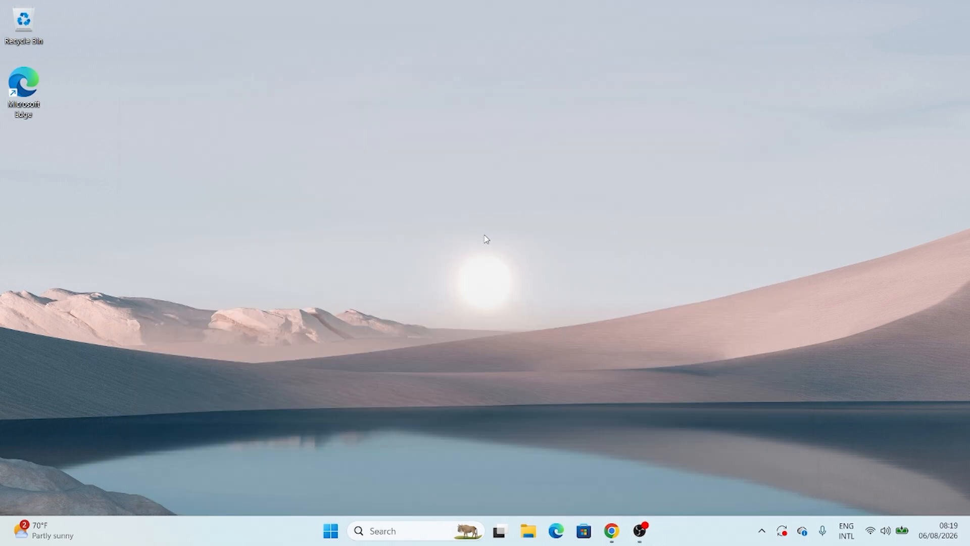
# Step: Search Windows for "reg" and open Registry Editor
pyautogui.press('super')
pyautogui.write('reg')
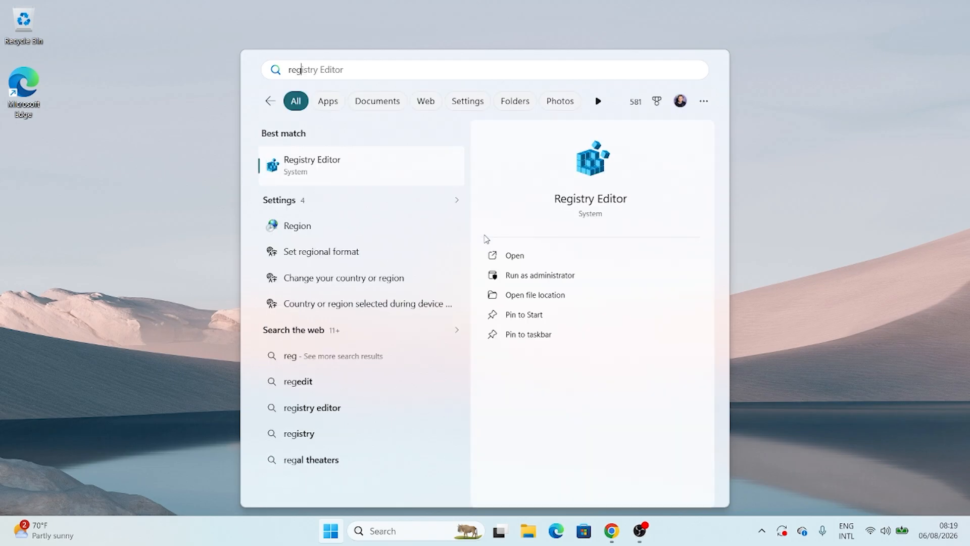
pyautogui.click(333, 174)
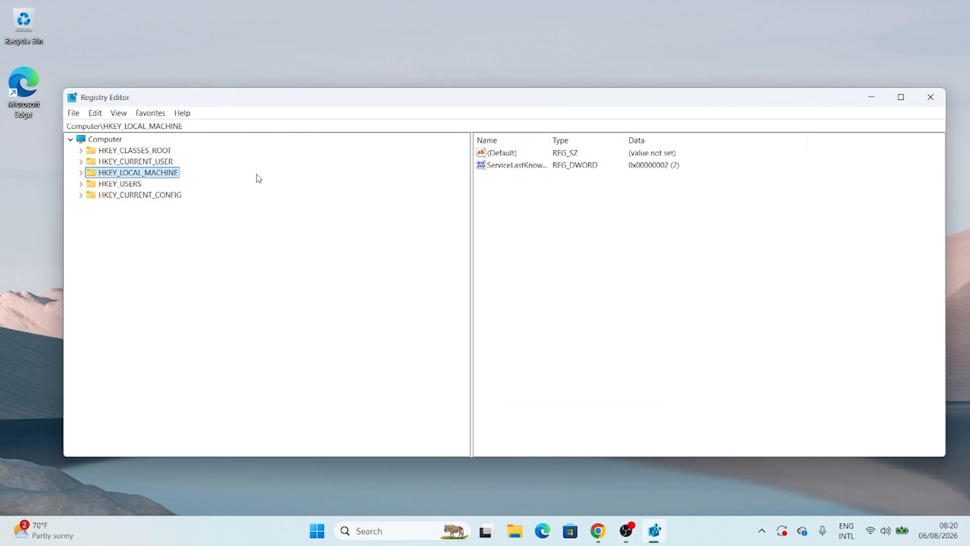
# Step: Go to the registry key HKEY_LOCAL_MACHINE\SOFTWARE\Policies\Microsoft\Windows
pyautogui.click(82, 173)
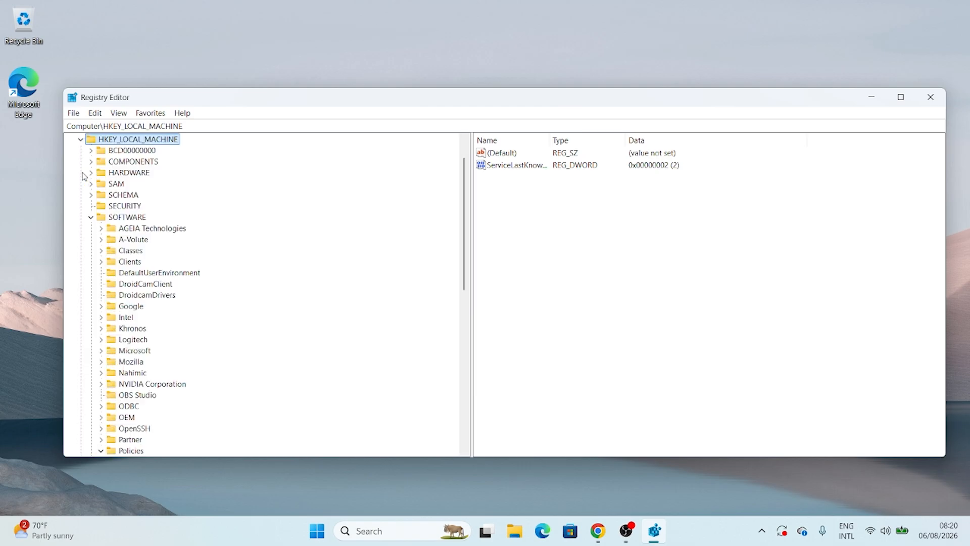
pyautogui.click(114, 218)
pyautogui.scroll(-7, 125, 226)
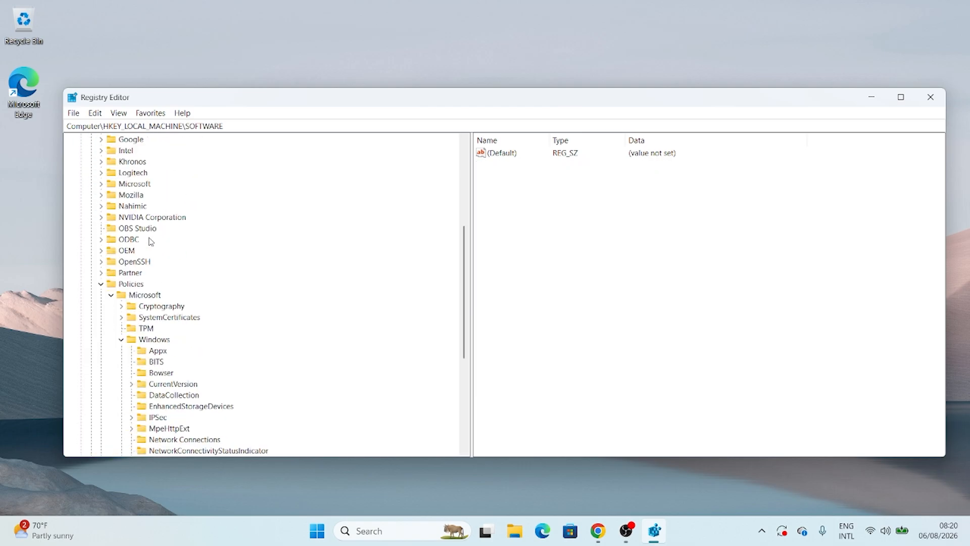
pyautogui.click(126, 217)
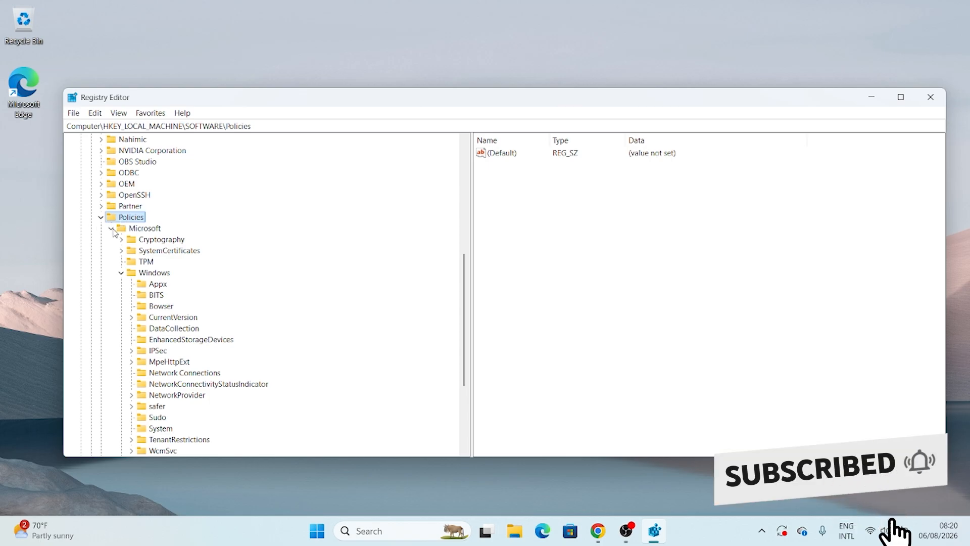
pyautogui.click(141, 228)
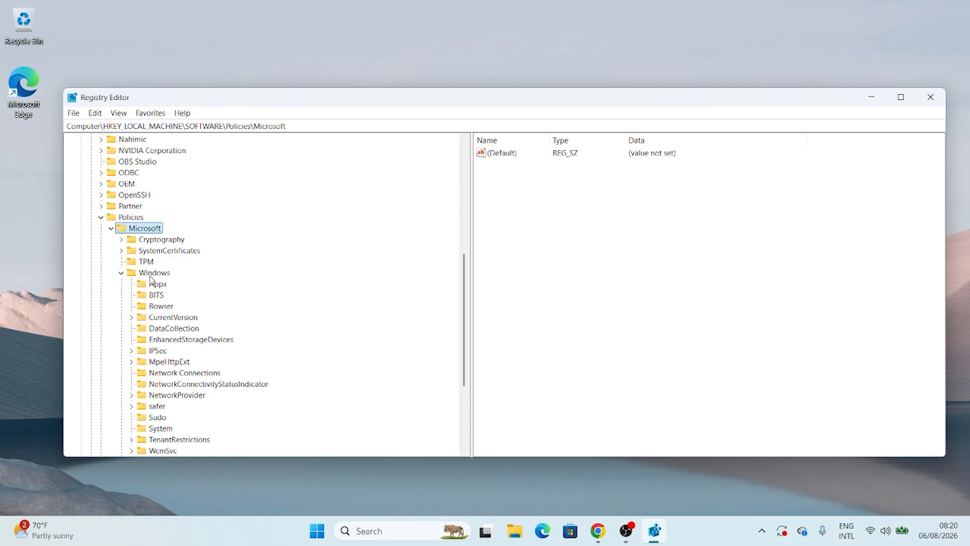
pyautogui.click(151, 273)
pyautogui.scroll(-3, 152, 278)
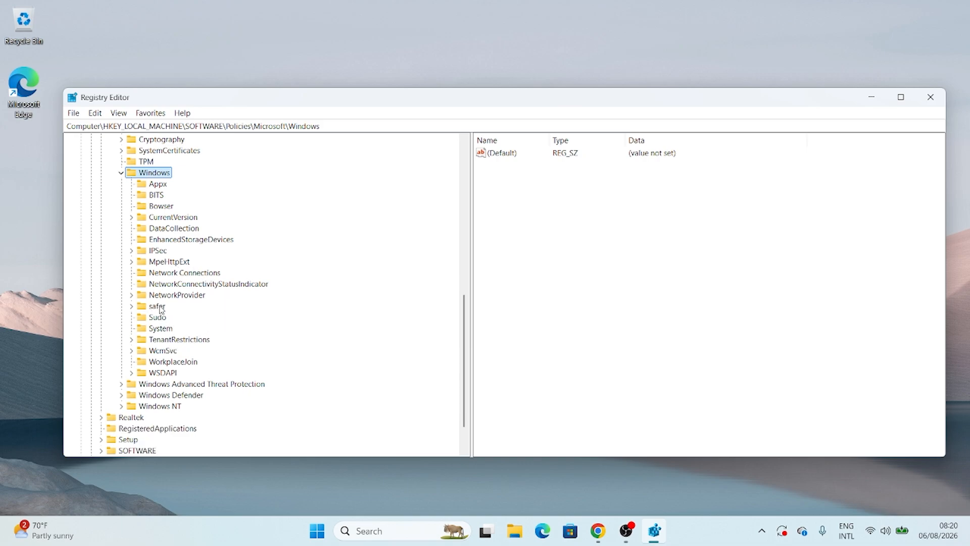
# Step: Create a new subkey named "Windows Search" under the Policies\Microsoft\Windows key
pyautogui.rightClick(155, 177)
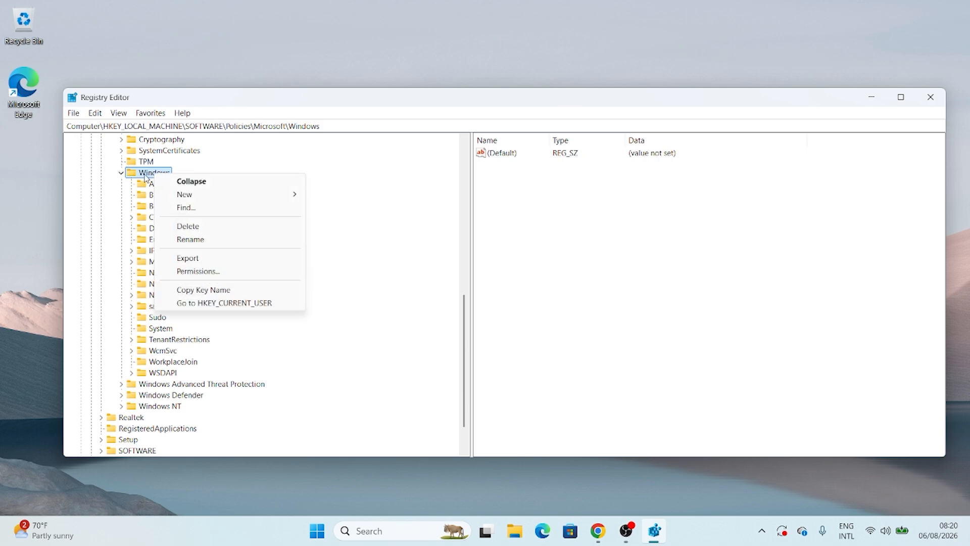
pyautogui.moveTo(177, 196)
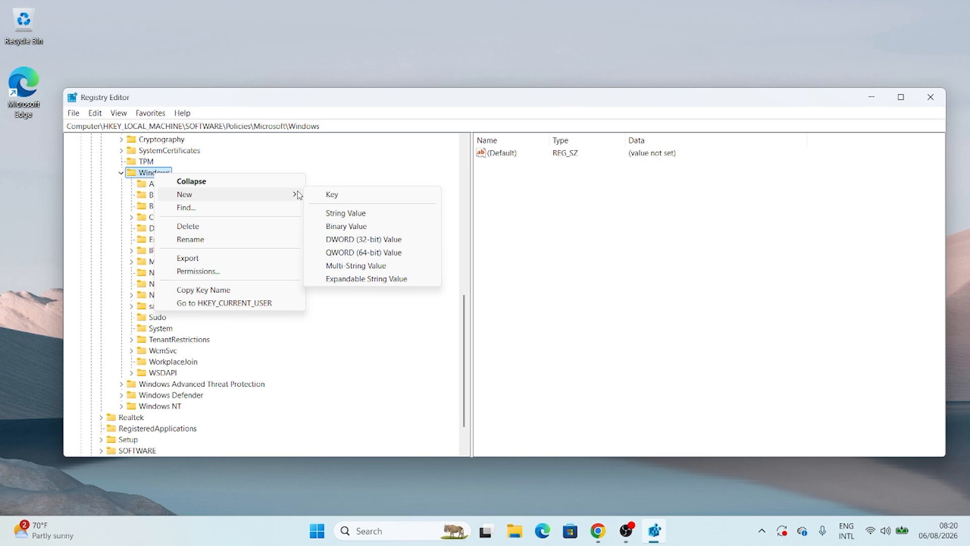
pyautogui.click(350, 197)
pyautogui.write('Windows Search')
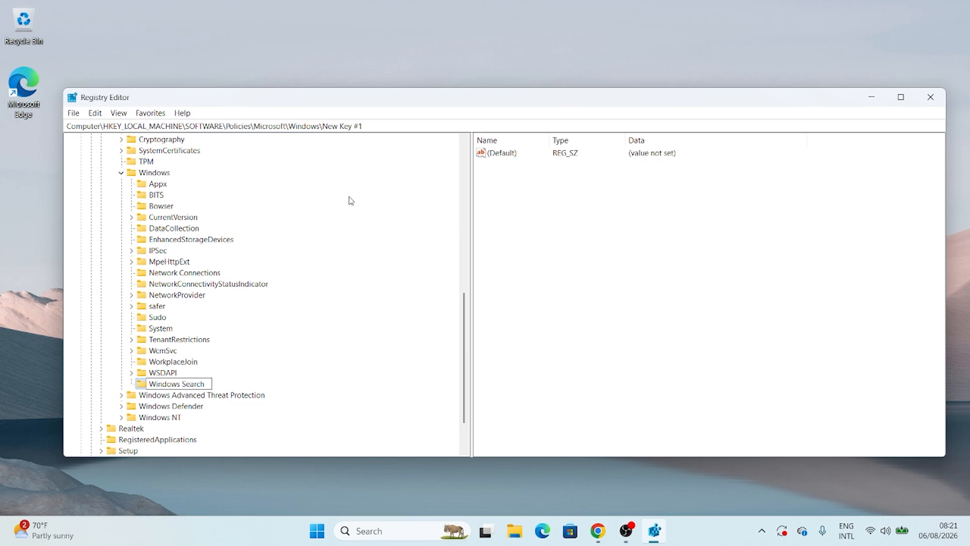
pyautogui.press('Return')
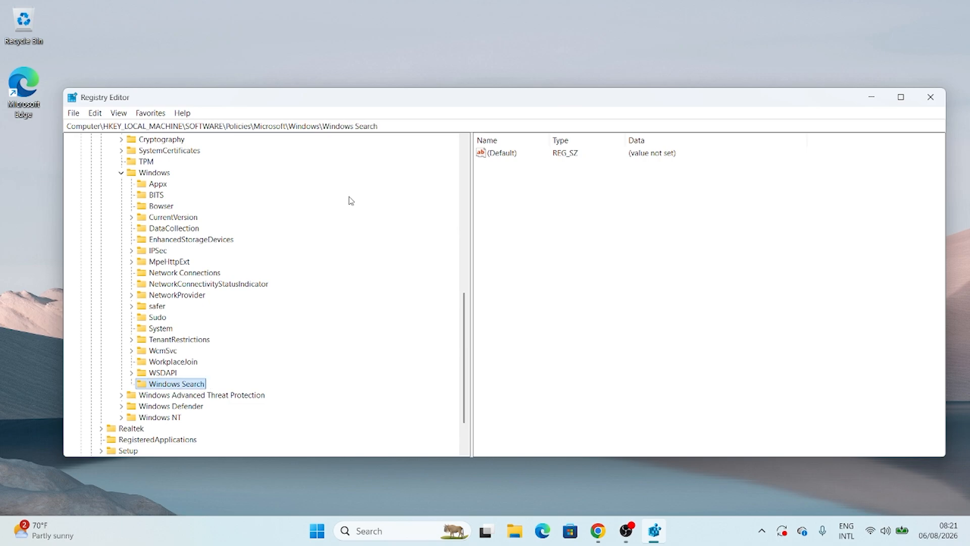
# Step: Select the new Windows Search key and check its full registry path
pyautogui.click(175, 374)
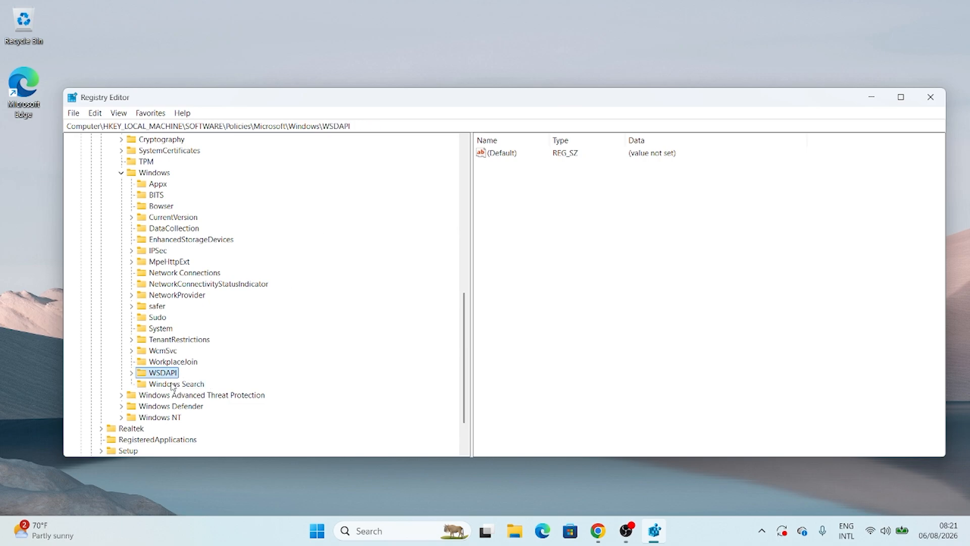
pyautogui.click(172, 387)
pyautogui.moveTo(384, 127); pyautogui.dragTo(284, 129)
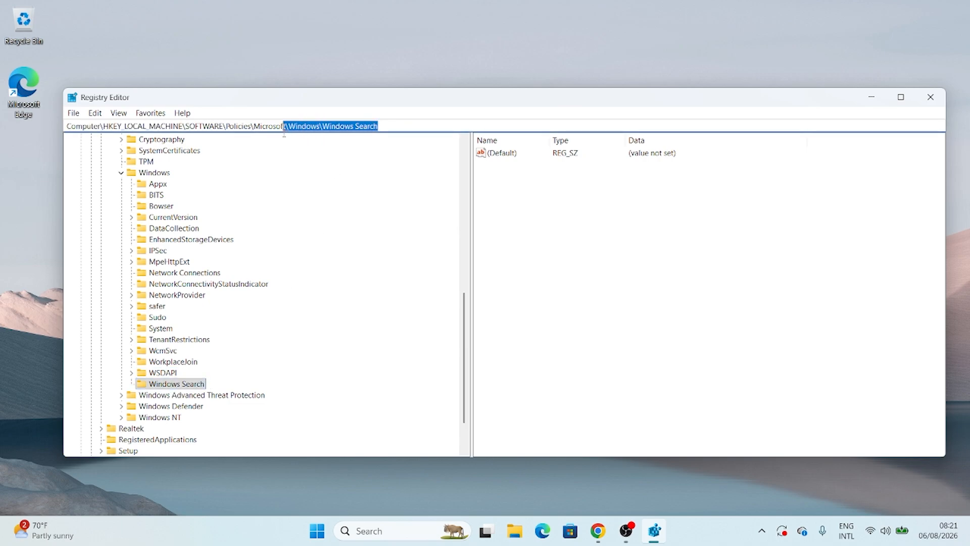
pyautogui.click(578, 181)
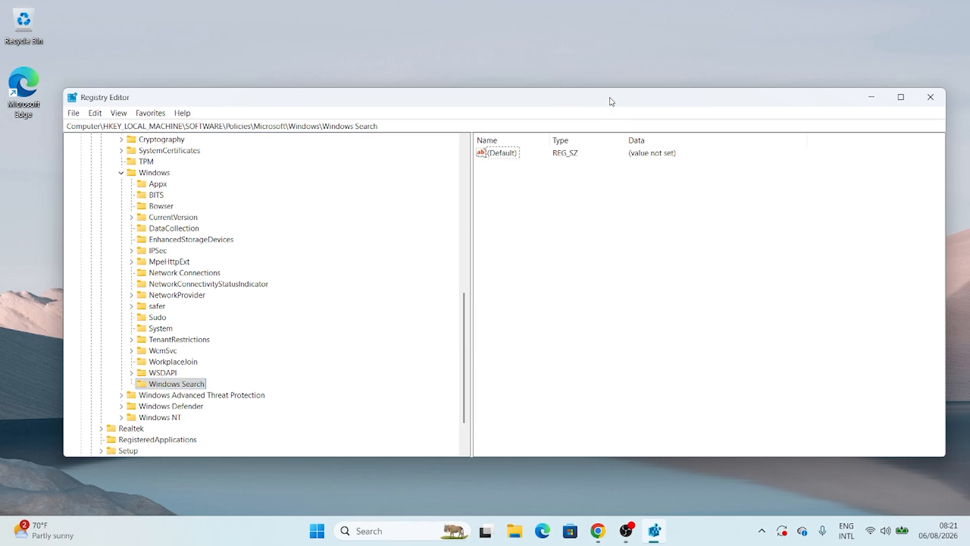
pyautogui.moveTo(611, 101); pyautogui.dragTo(564, 98)
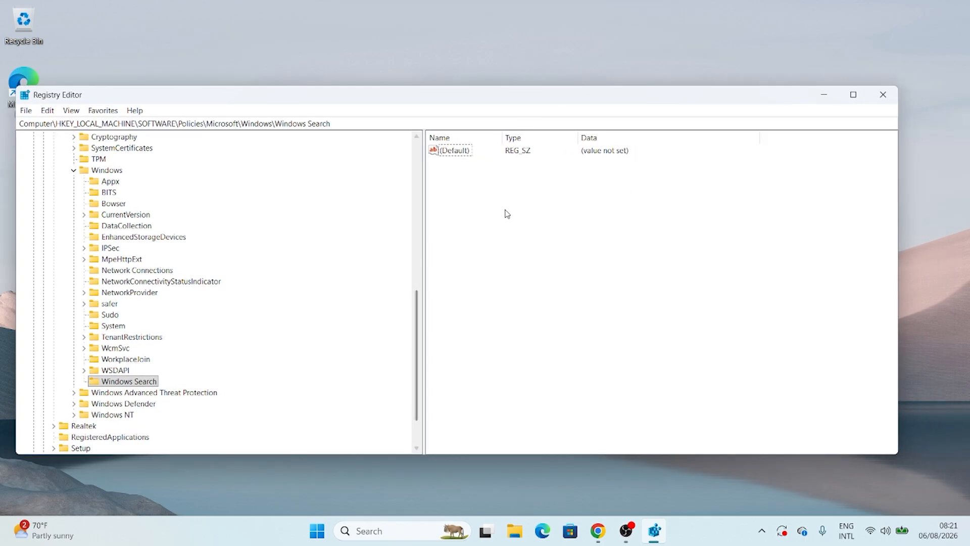
# Step: Add a DWORD (32-bit) value named "AllowCortana" to the Windows Search key
pyautogui.rightClick(482, 211)
pyautogui.moveTo(516, 221)
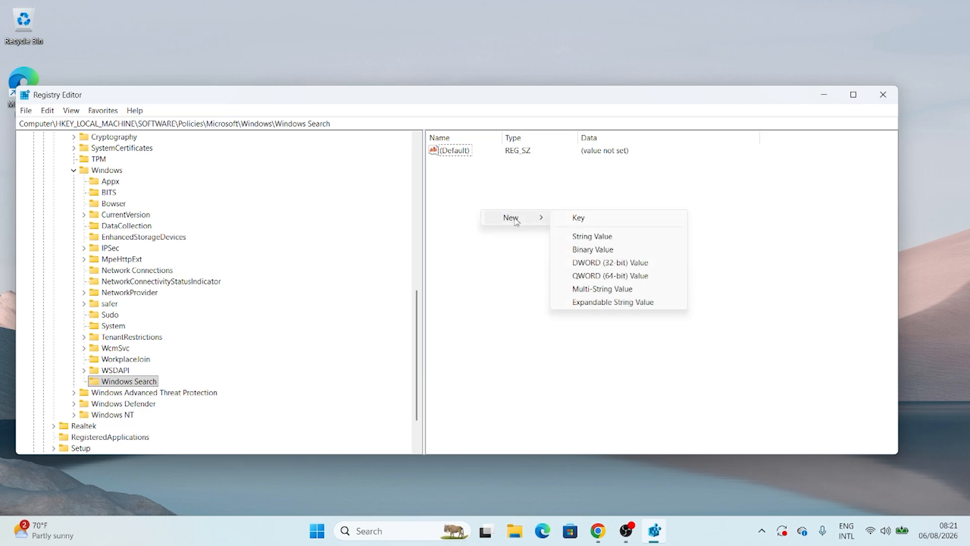
pyautogui.click(605, 263)
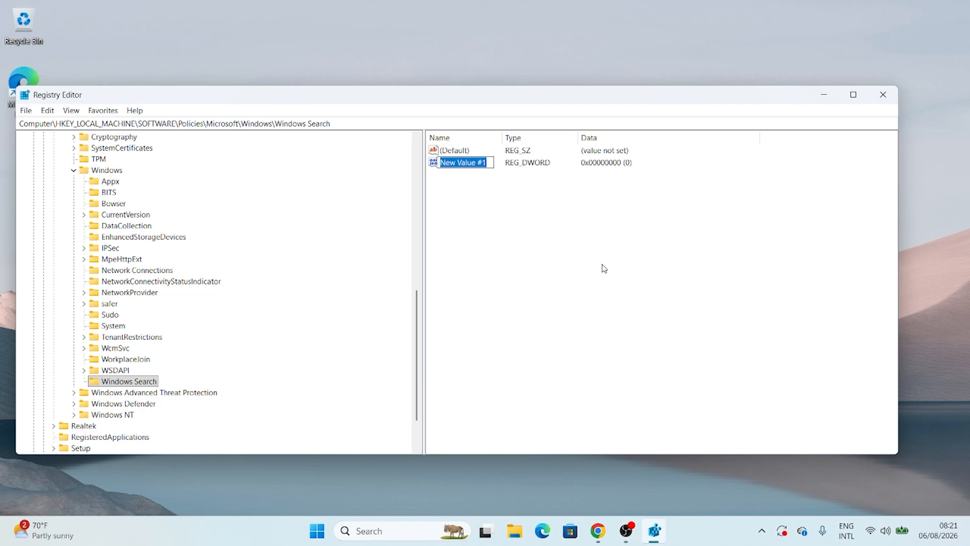
pyautogui.write('Allow')
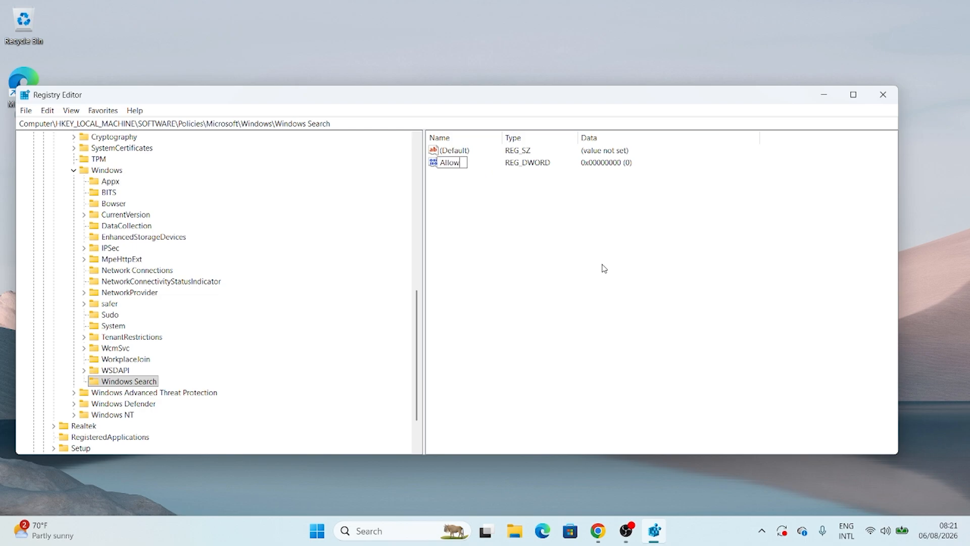
pyautogui.write('Cortana')
pyautogui.press('Return')
pyautogui.click(482, 183)
pyautogui.press('Return')
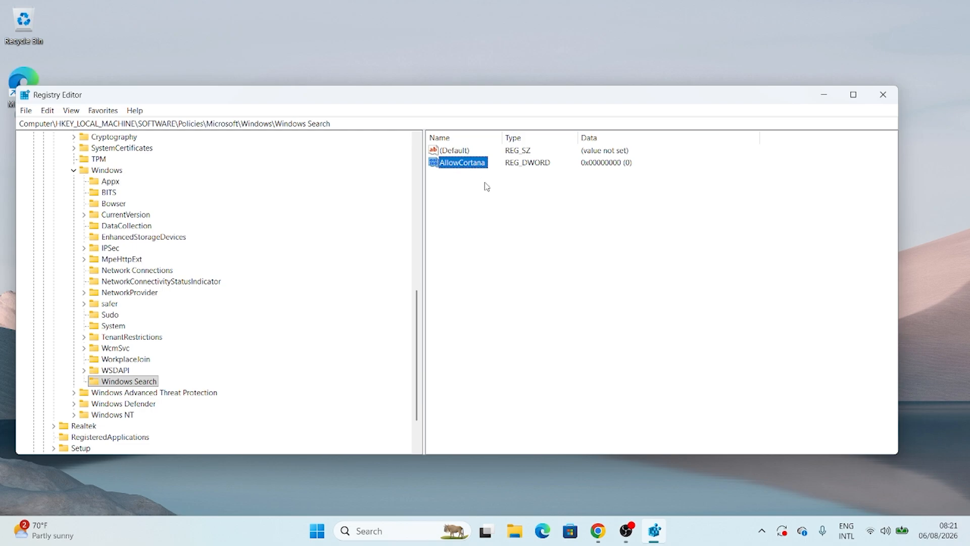
# Step: Set the AllowCortana value data to 0 with the hexadecimal base
pyautogui.doubleClick(463, 163)
pyautogui.moveTo(170, 159); pyautogui.dragTo(564, 234)
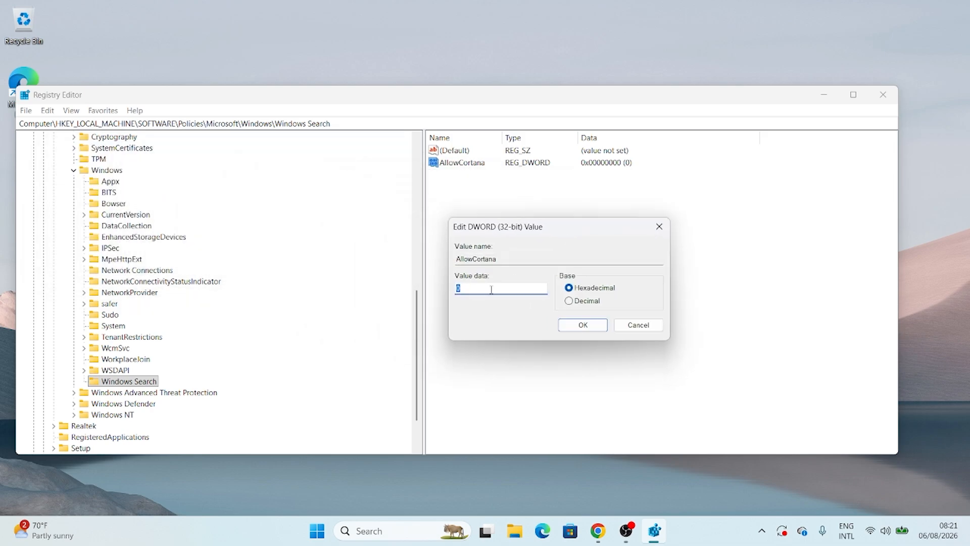
pyautogui.click(560, 326)
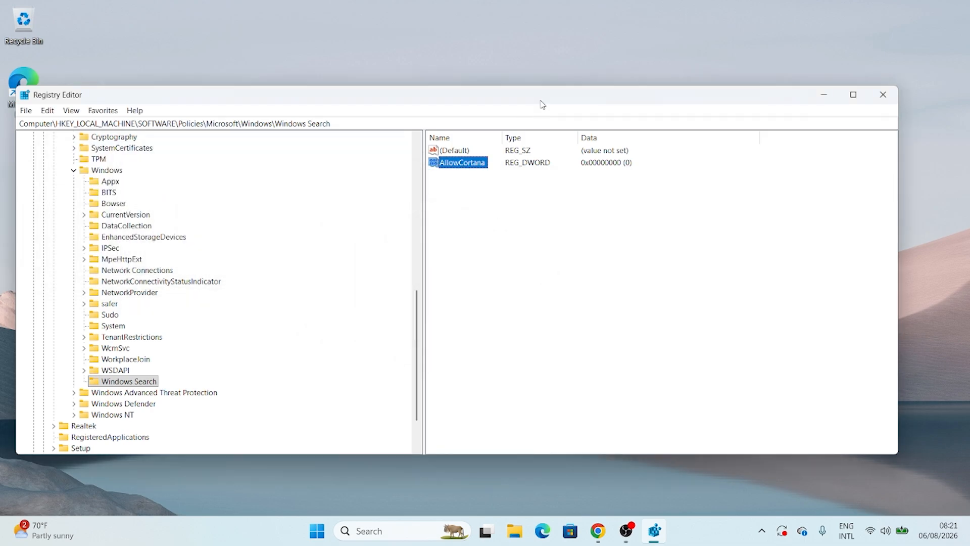
# Step: Review the Windows Search key and its AllowCortana value under the Policies\Microsoft\Windows key, and close Registry Editor
pyautogui.click(133, 380)
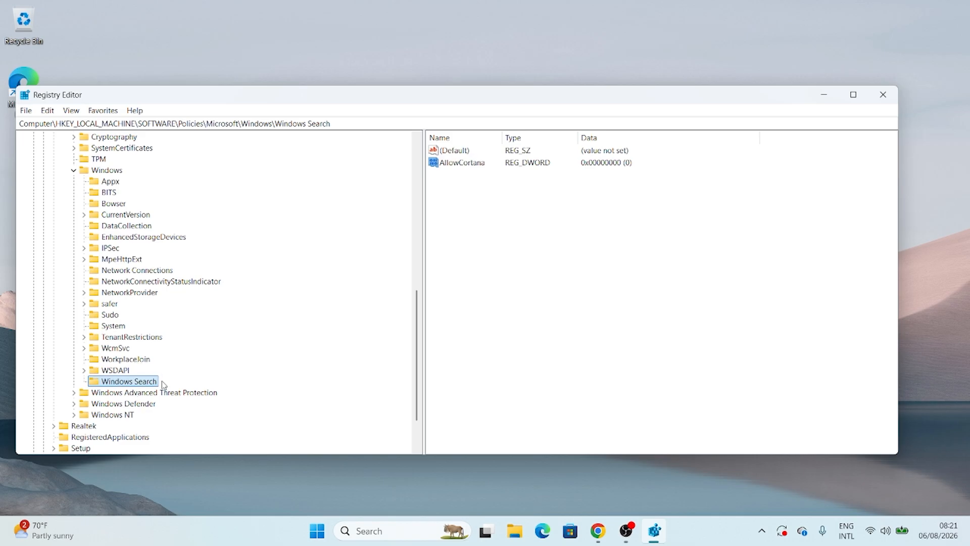
pyautogui.scroll(1, 163, 384)
pyautogui.click(107, 205)
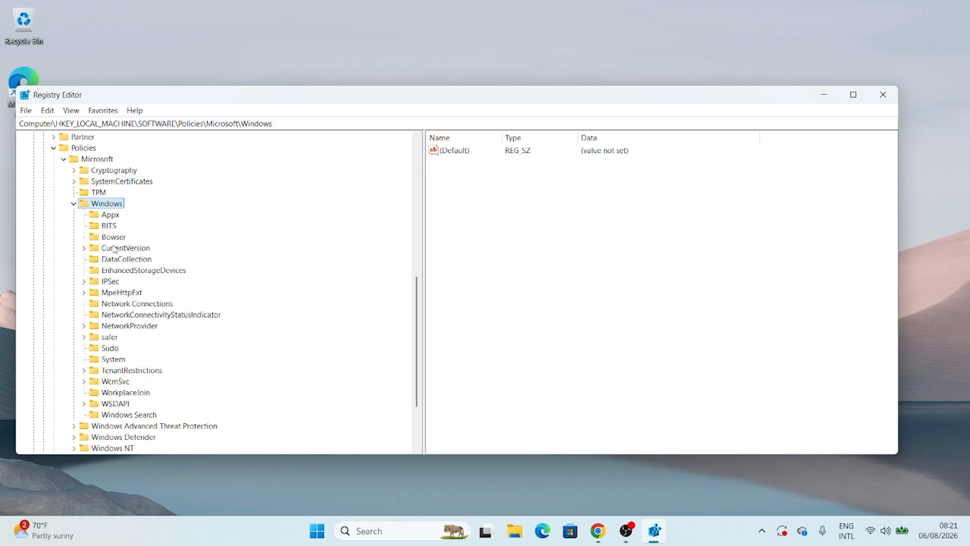
pyautogui.click(121, 416)
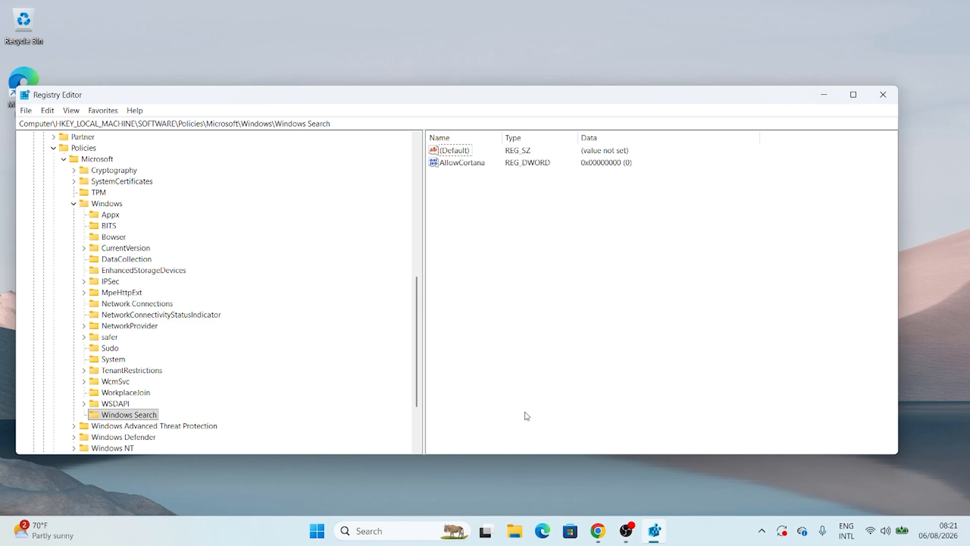
pyautogui.click(884, 95)
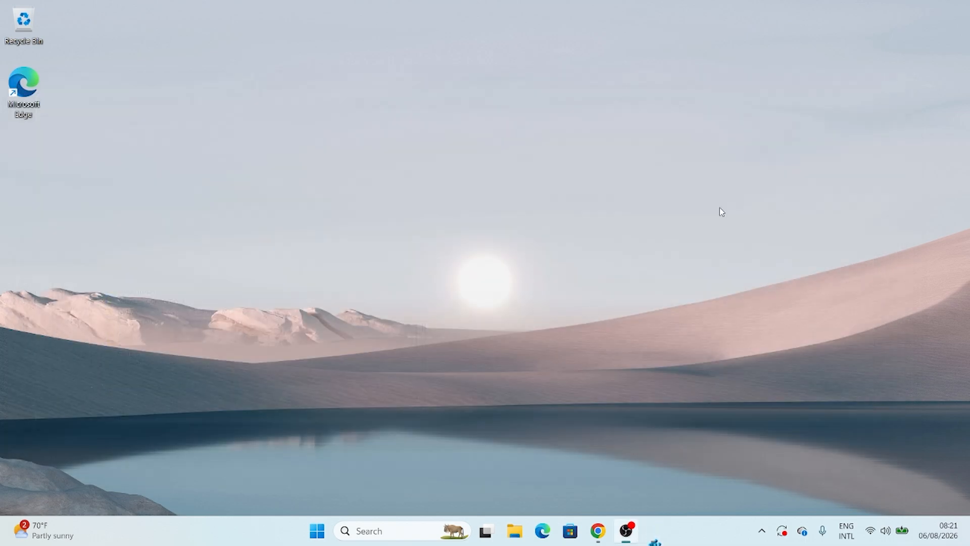
pyautogui.click(331, 530)
pyautogui.click(648, 489)
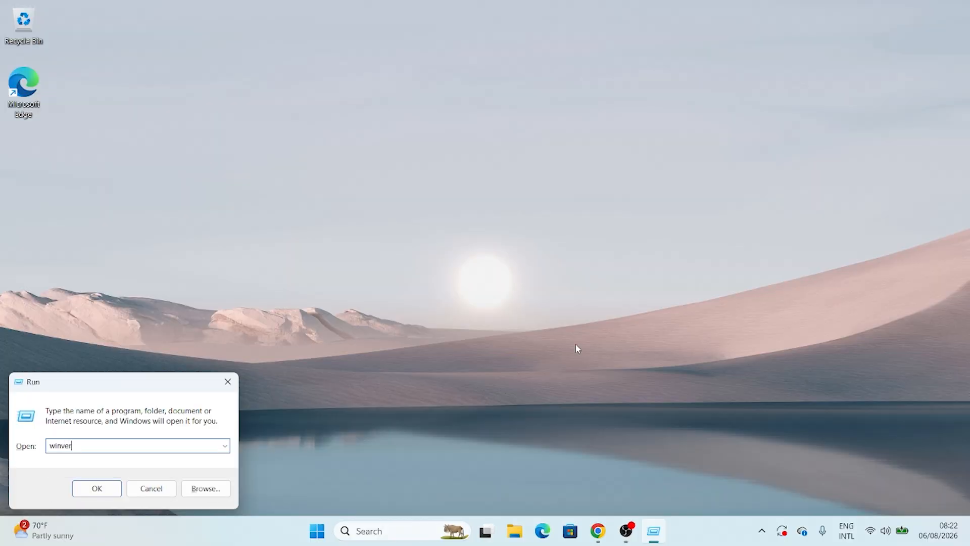
# Step: Run winver to check the installed Windows edition and version, and close the About Windows dialog
pyautogui.press('Return')
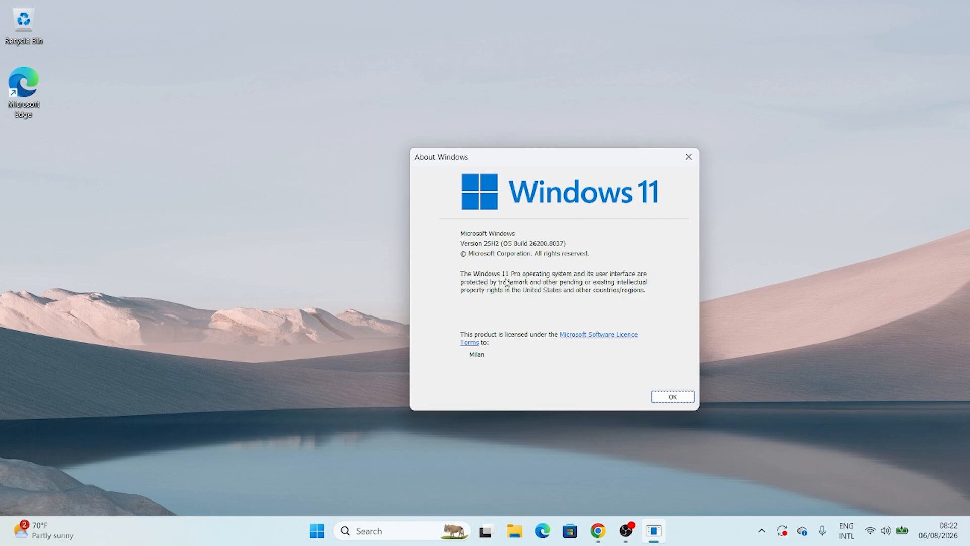
pyautogui.click(688, 158)
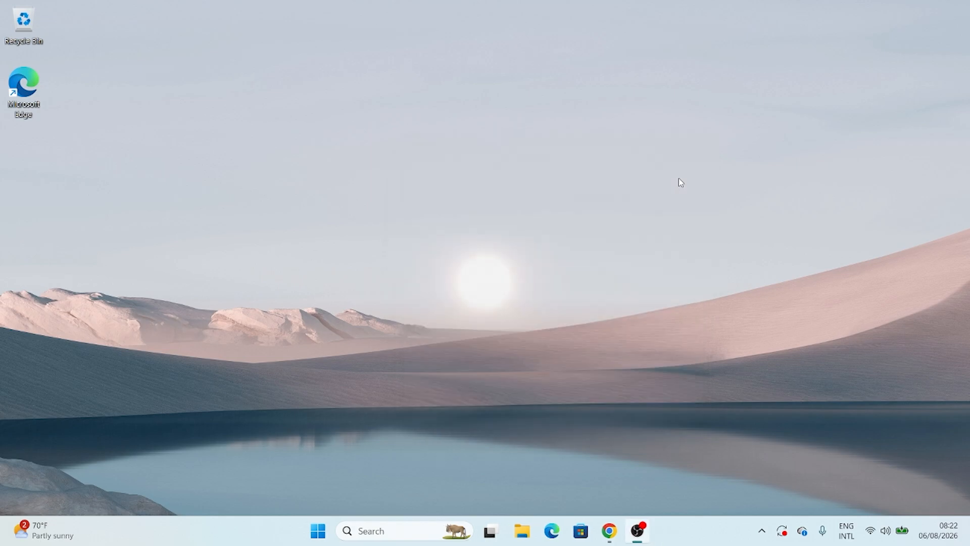
# Step: Search for "info", open System Information to check the OS name, and close it
pyautogui.press('super')
pyautogui.write('wind')
pyautogui.press('BackSpace')
pyautogui.press('BackSpace')
pyautogui.press('BackSpace')
pyautogui.press('BackSpace')
pyautogui.write('info')
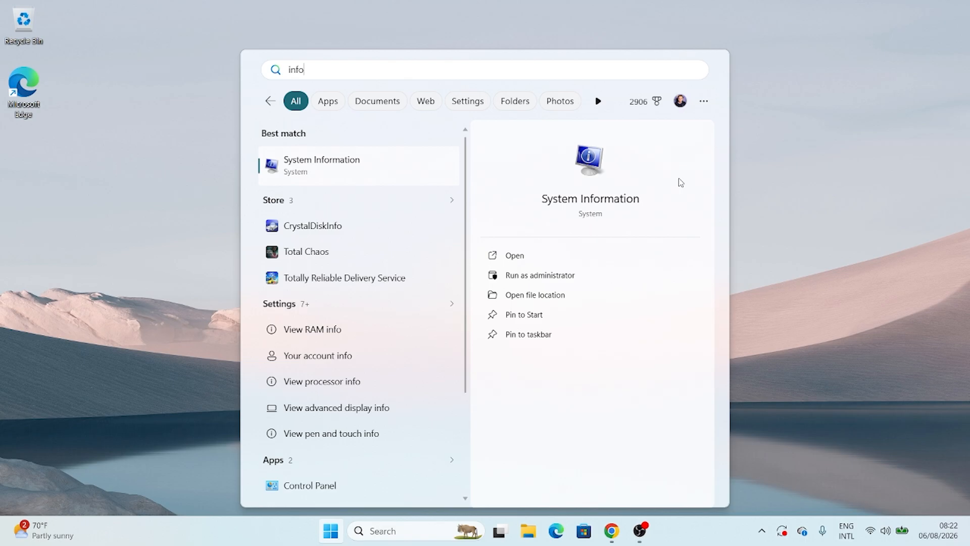
pyautogui.press('Return')
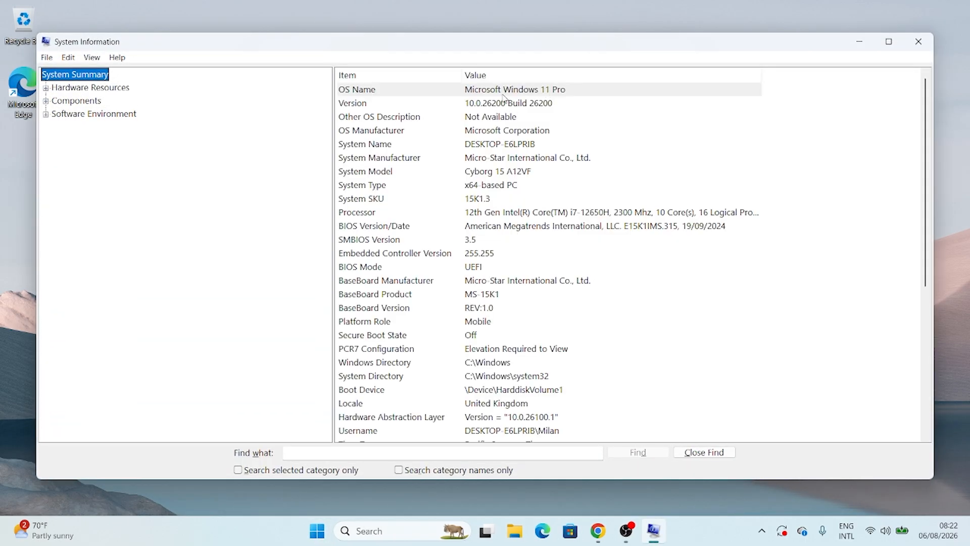
pyautogui.click(494, 95)
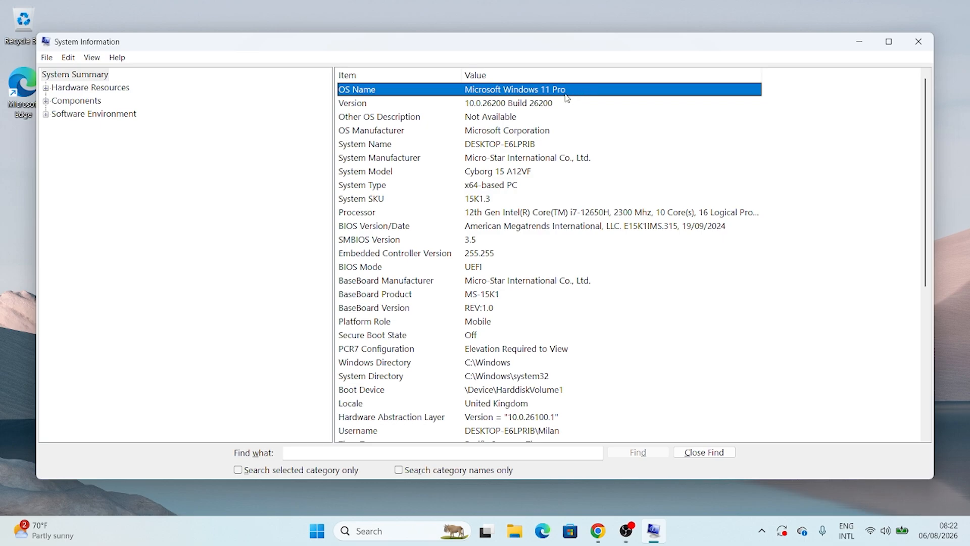
pyautogui.click(911, 45)
# Step: Search for "group" and switch to the Local Group Policy Editor
pyautogui.press('super')
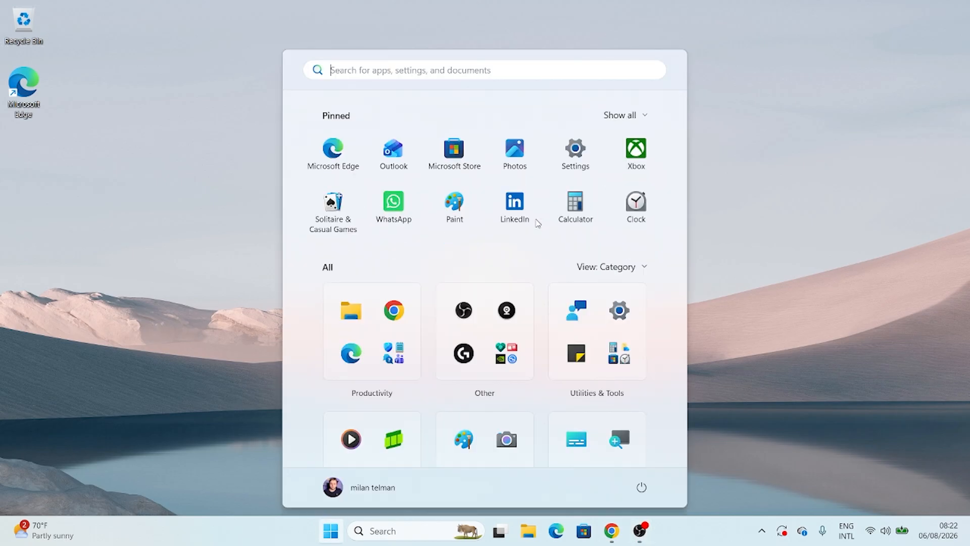
pyautogui.write('group')
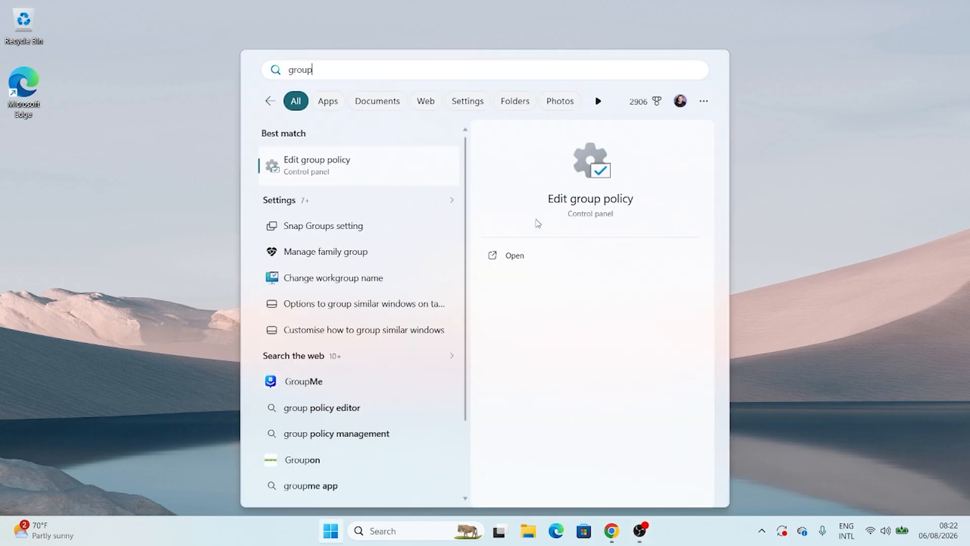
pyautogui.click(383, 171)
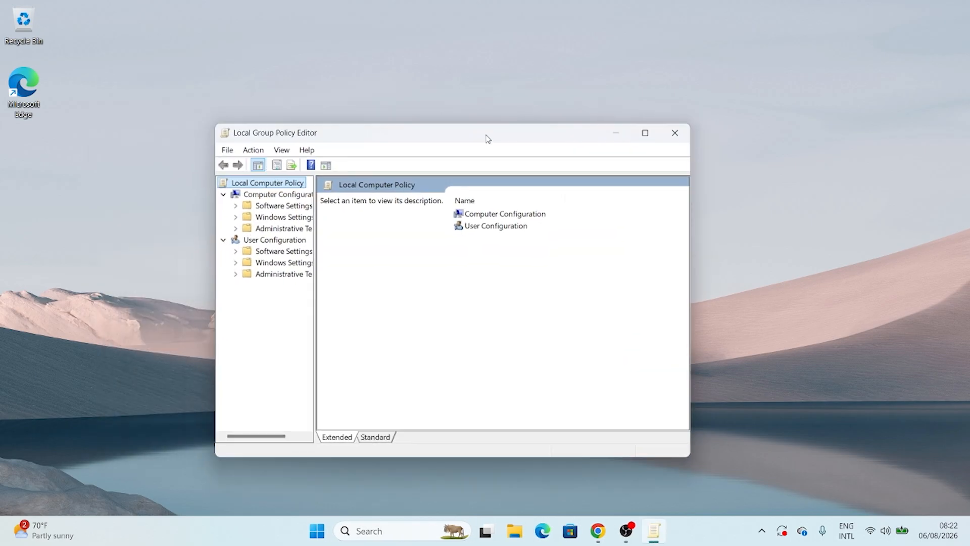
# Step: Go to the Search policy folder under Computer Configuration, Administrative Templates, Windows Components
pyautogui.click(319, 182)
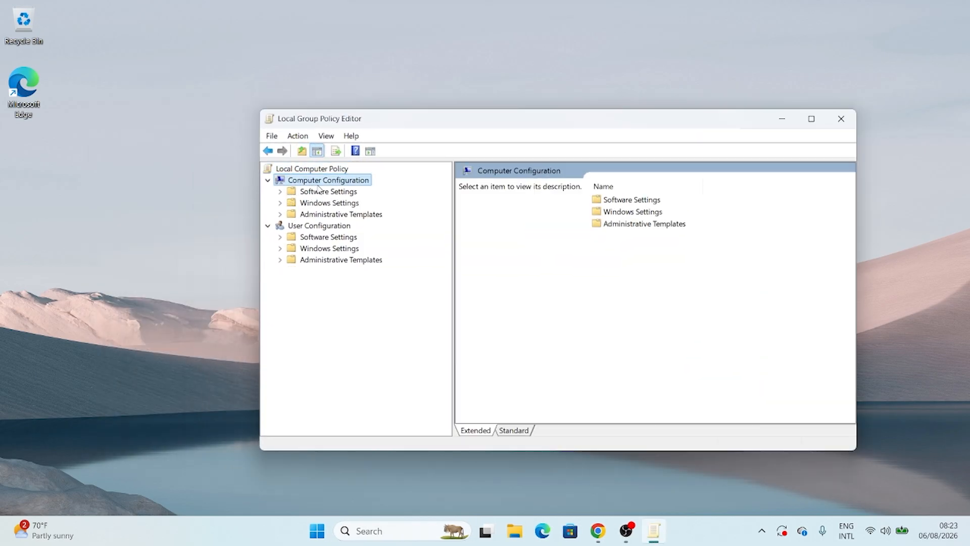
pyautogui.click(329, 214)
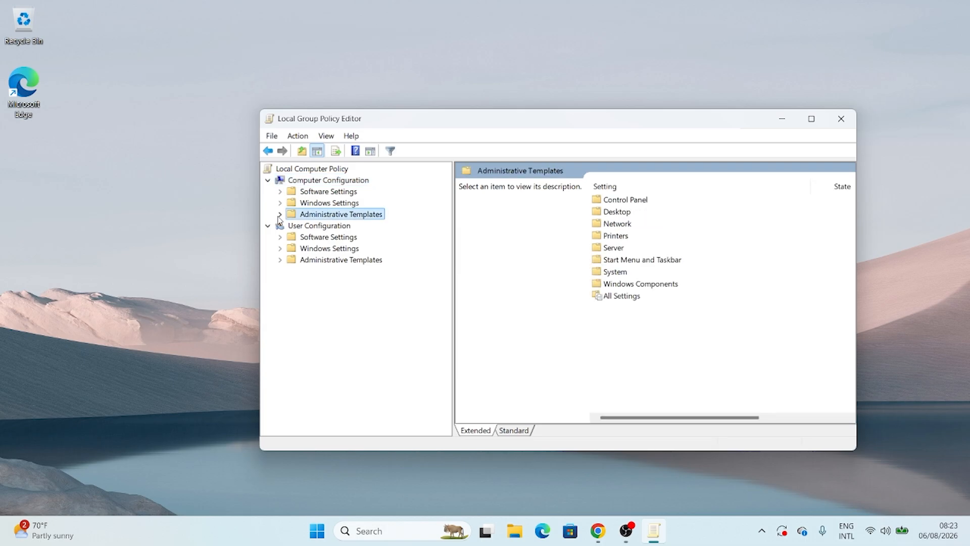
pyautogui.click(631, 284)
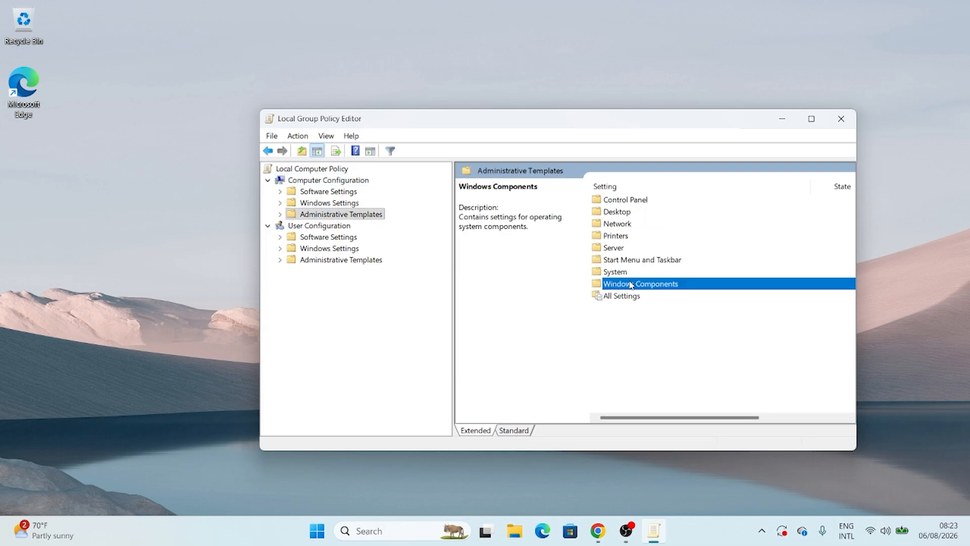
pyautogui.doubleClick(630, 284)
pyautogui.moveTo(640, 127); pyautogui.dragTo(563, 125)
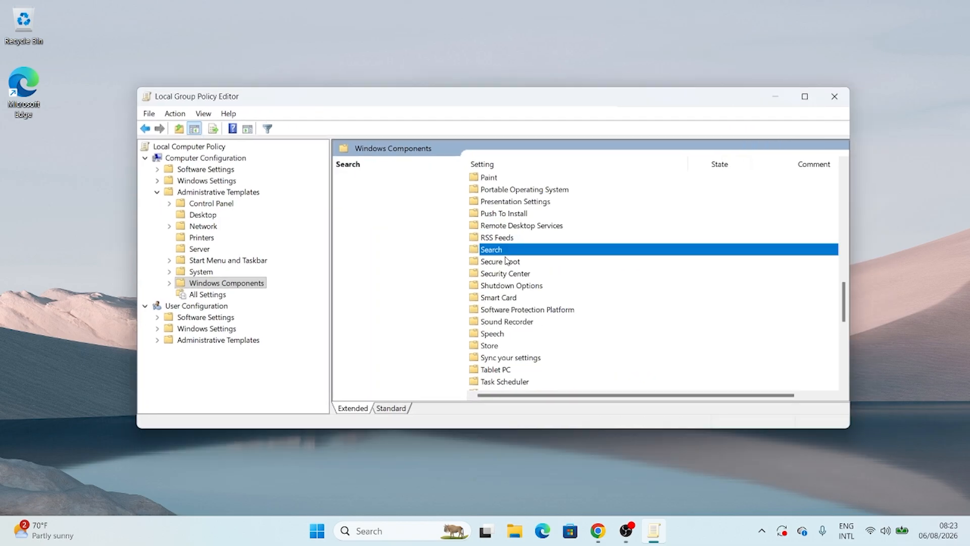
pyautogui.doubleClick(503, 253)
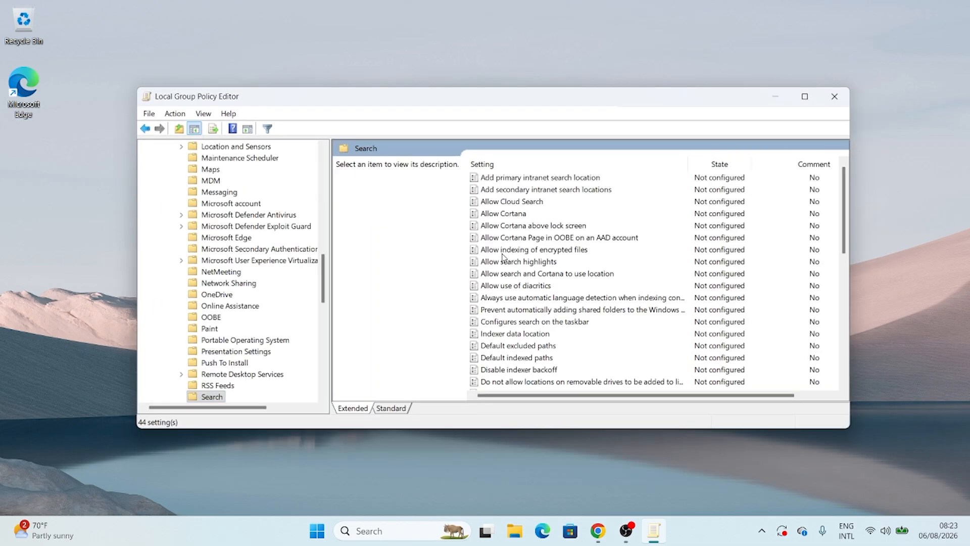
pyautogui.click(503, 252)
# Step: Set the Allow Cortana policy to Disabled, apply it, and close the Local Group Policy Editor
pyautogui.click(504, 217)
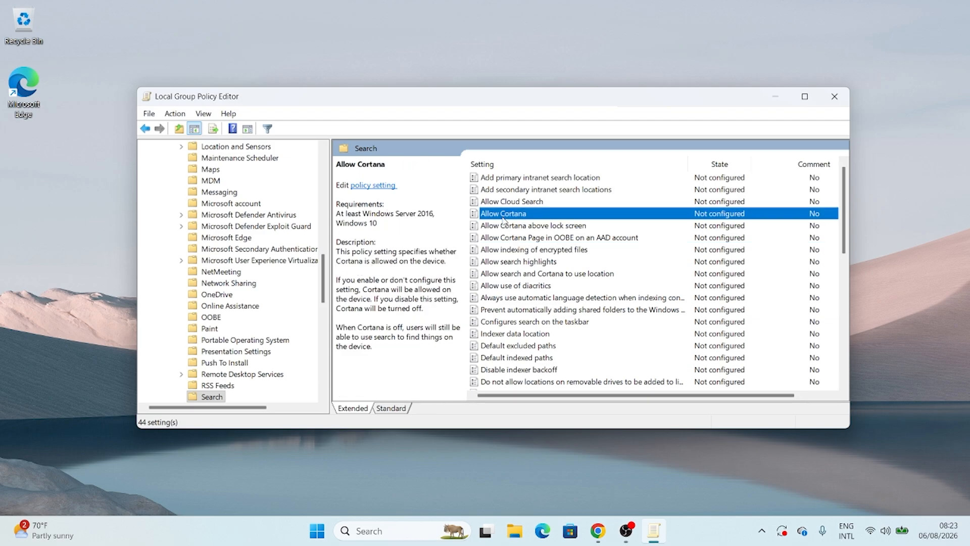
pyautogui.doubleClick(504, 219)
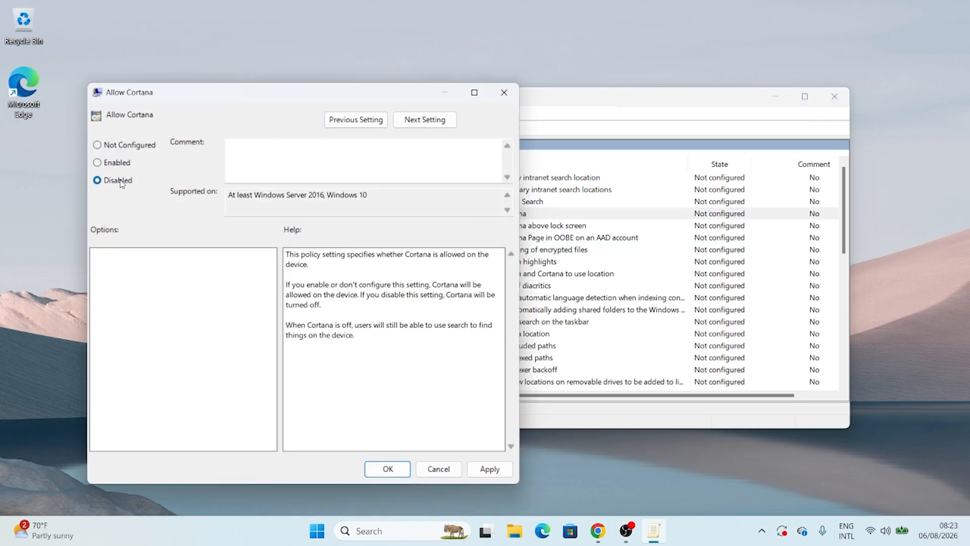
pyautogui.click(496, 470)
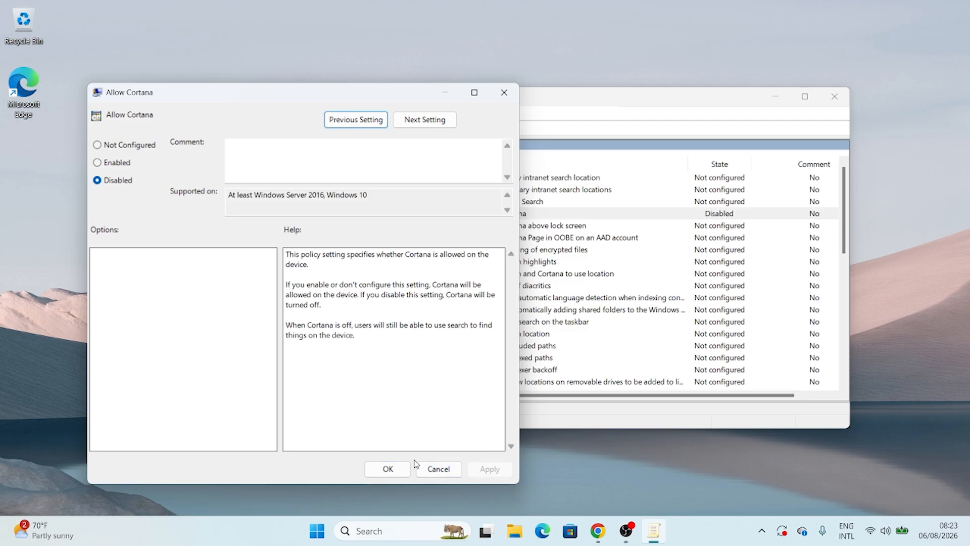
pyautogui.click(388, 469)
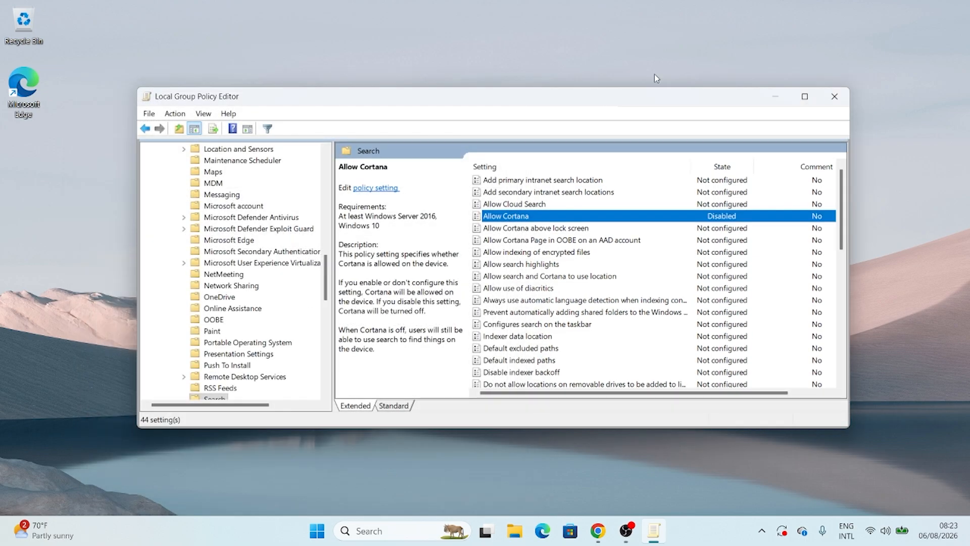
pyautogui.moveTo(714, 99); pyautogui.dragTo(703, 92)
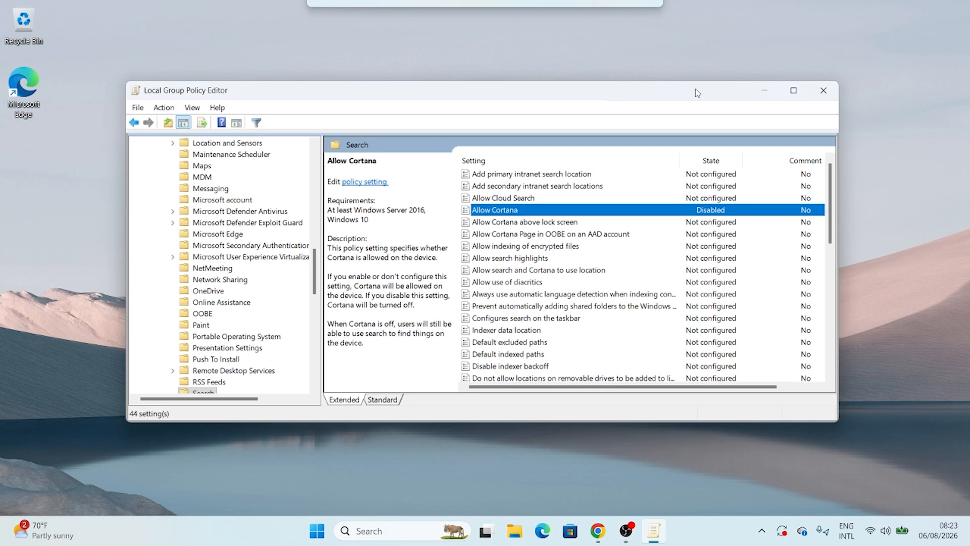
pyautogui.click(822, 93)
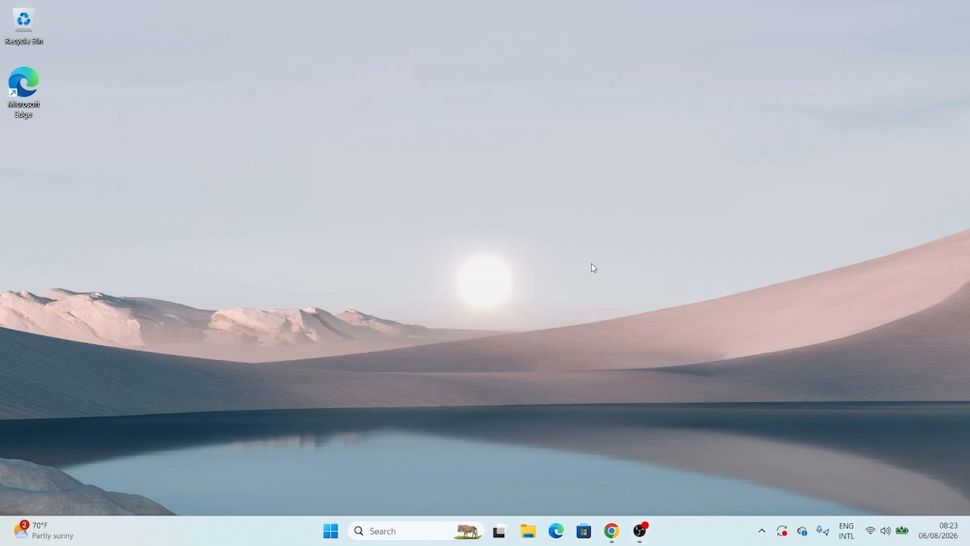